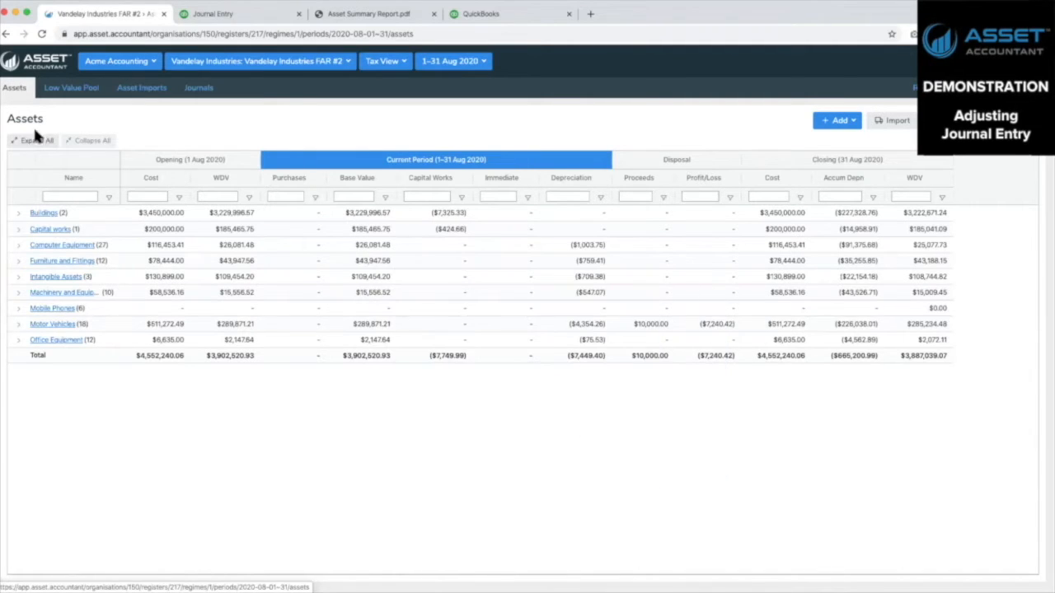
Filter the asset names by "avn", expand Motor Vehicles and open the Nissan X-trail - 970AVN asset
click(72, 198)
text(van)
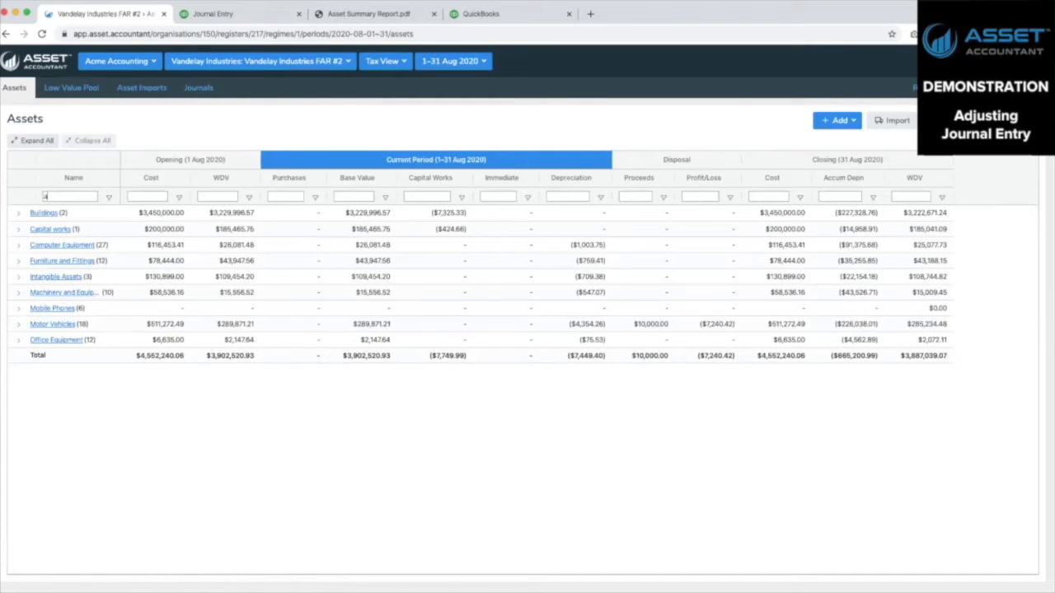
click(14, 213)
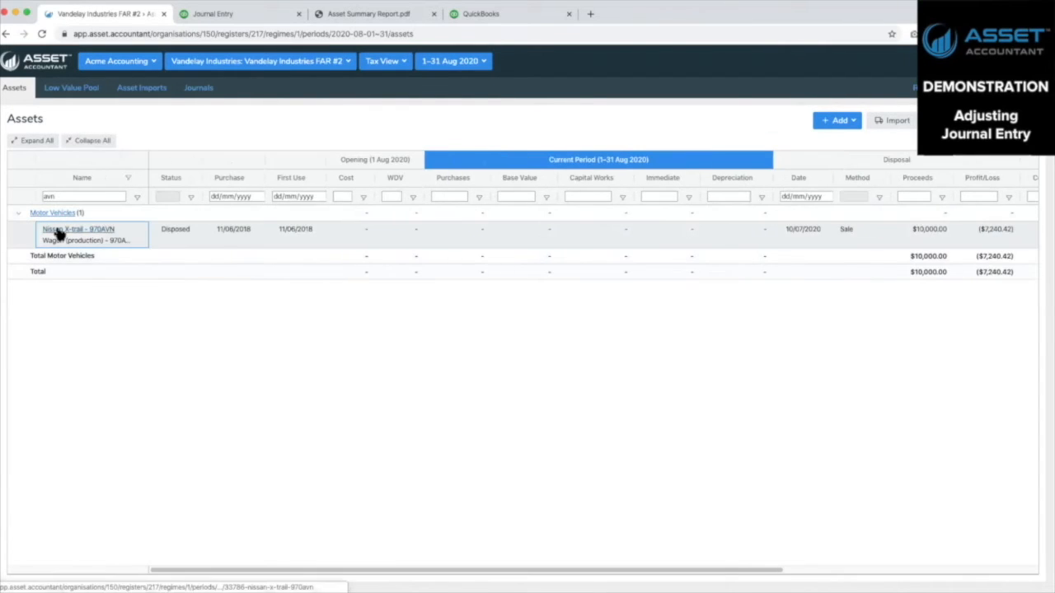
click(58, 231)
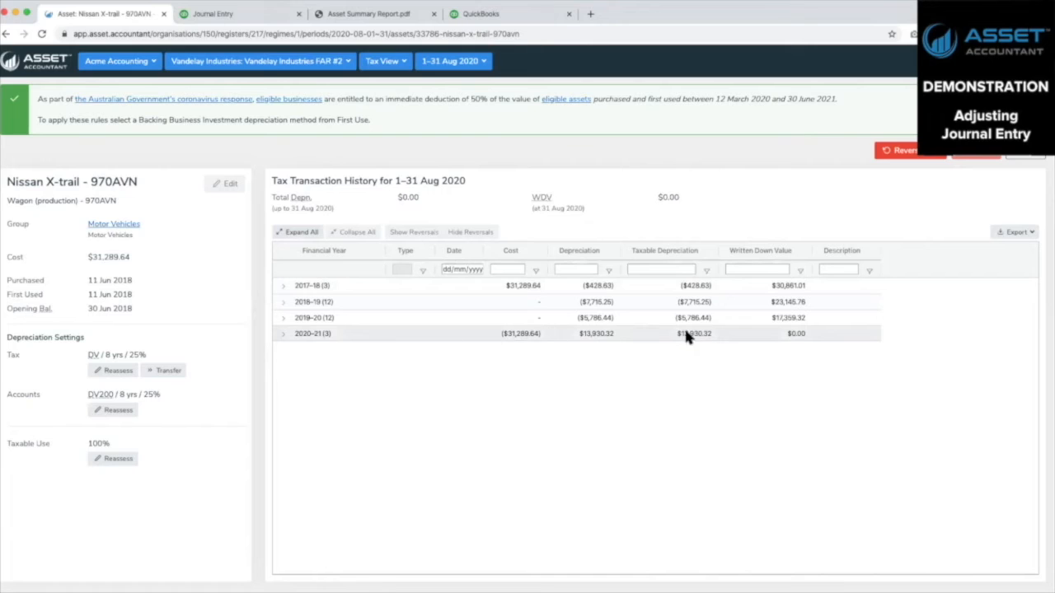
Expand the 2020–21 transactions of the Nissan X-trail and reverse its Sale transaction
click(281, 336)
click(280, 335)
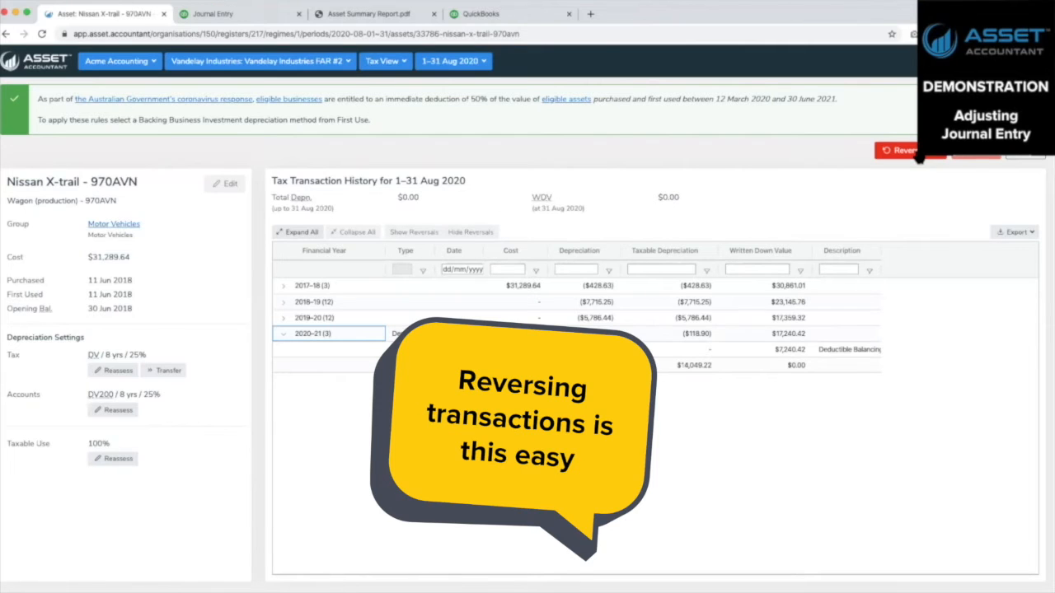
click(917, 155)
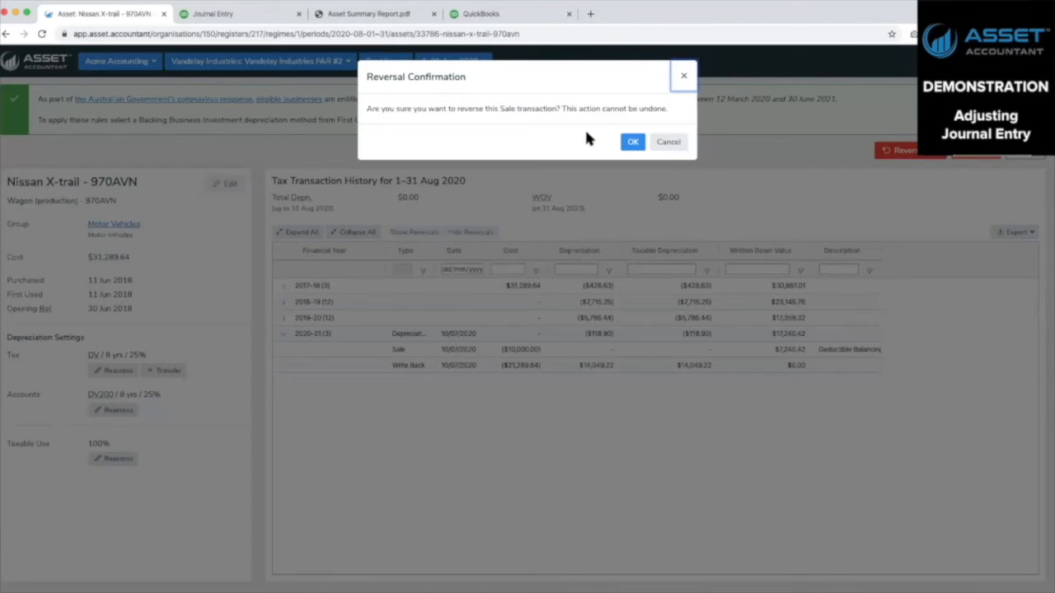
click(628, 143)
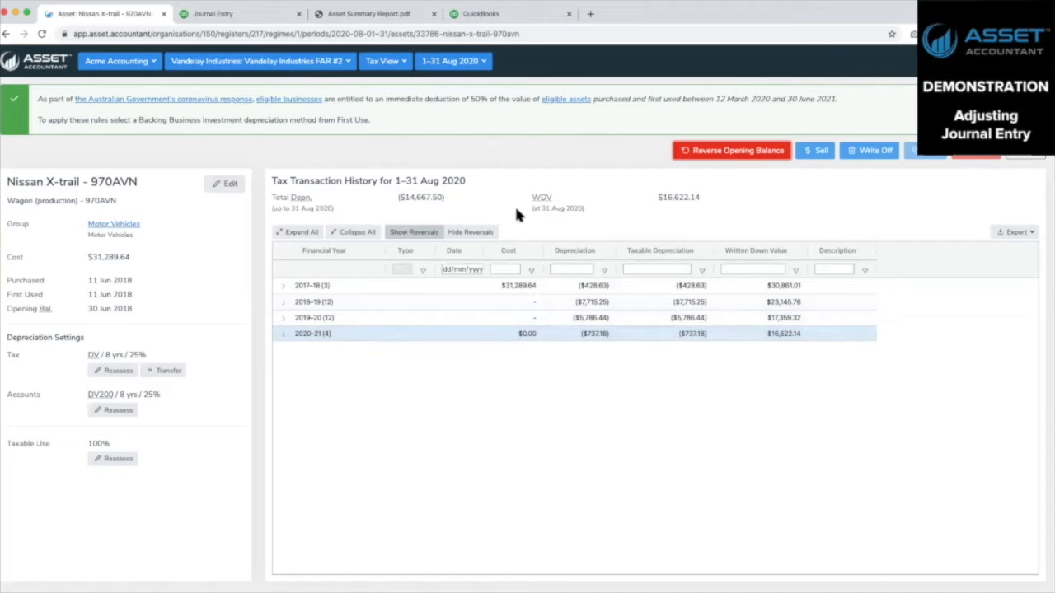
Sell the Nissan X-trail with a sale date of 20/07/2020 and sale proceeds of $8000
click(816, 151)
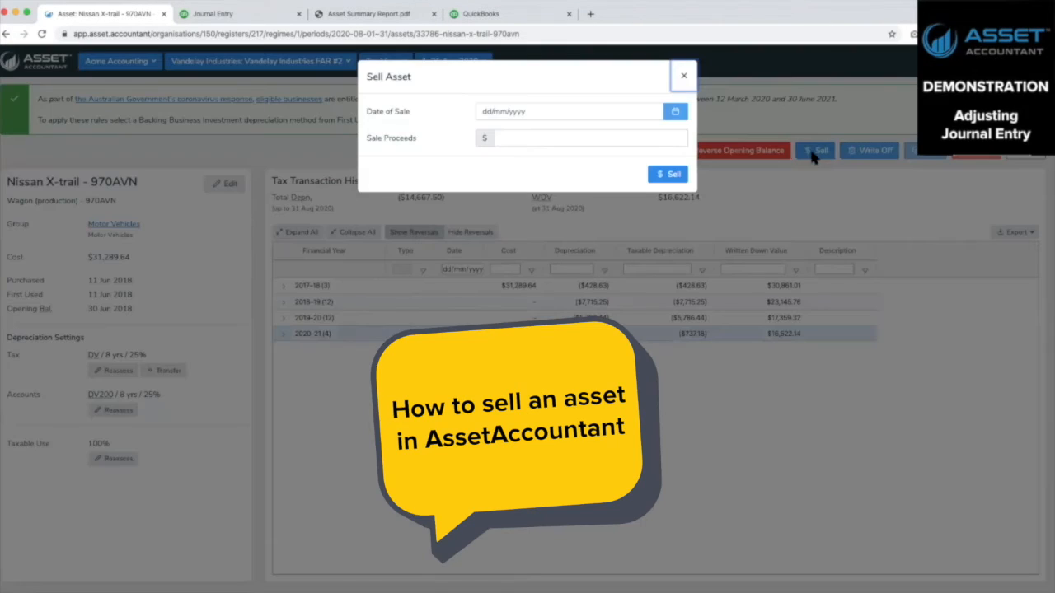
click(524, 111)
click(675, 112)
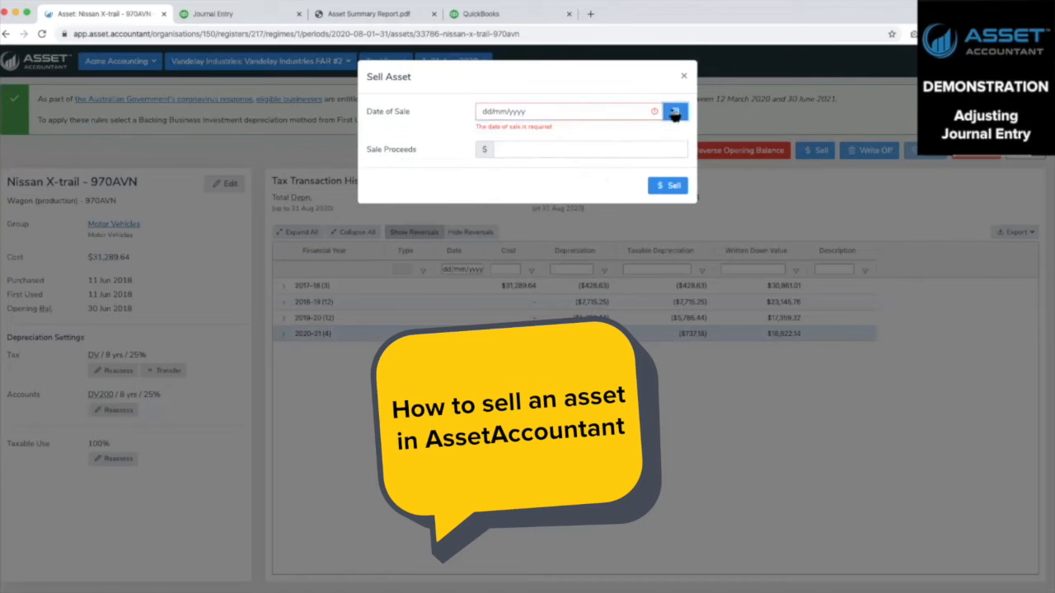
click(513, 134)
click(511, 122)
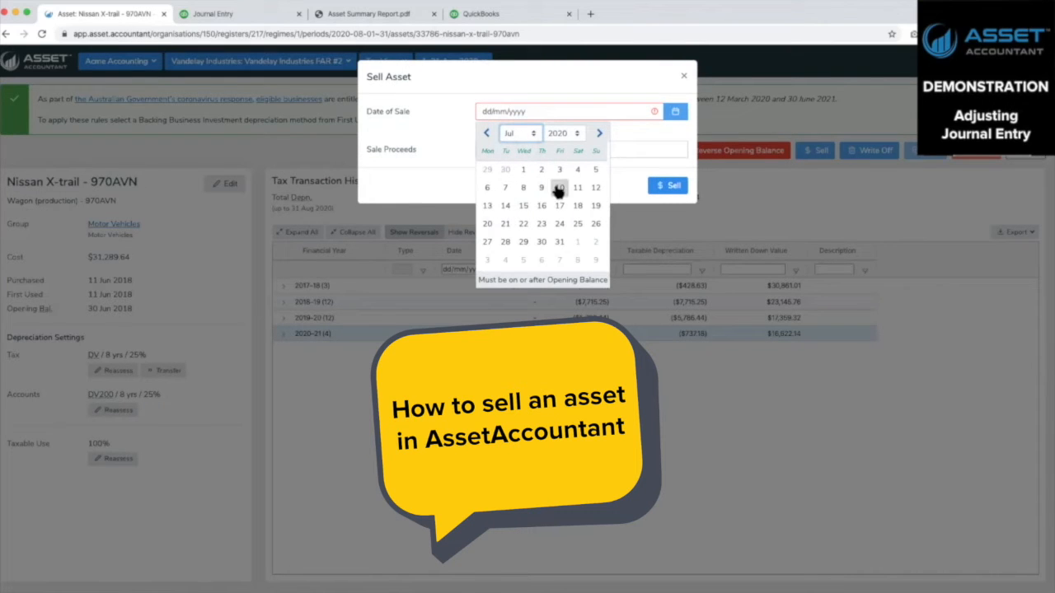
click(487, 224)
click(567, 140)
text(80000)
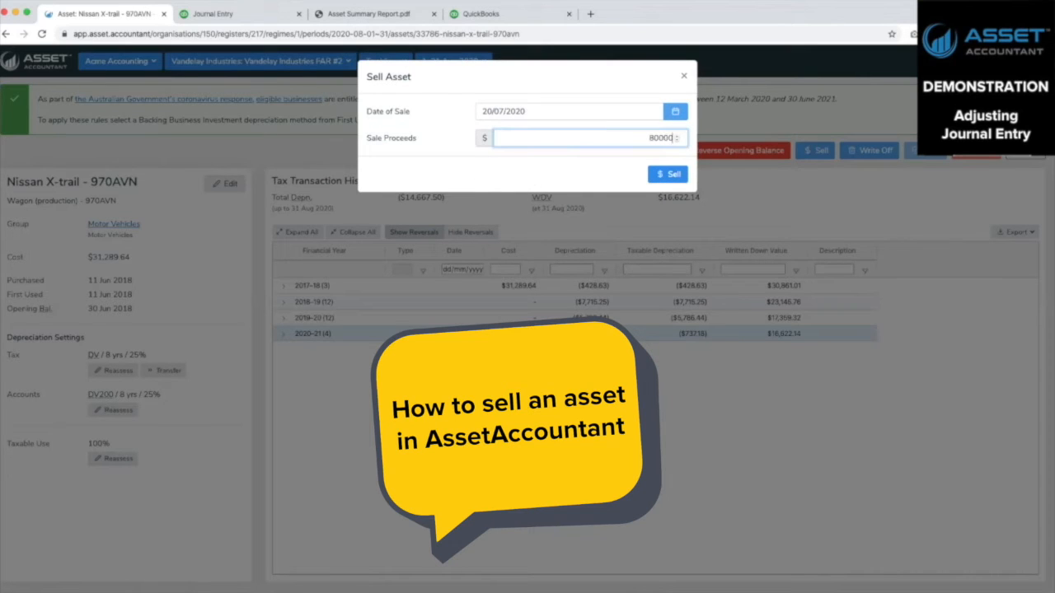
key(BackSpace)
click(676, 175)
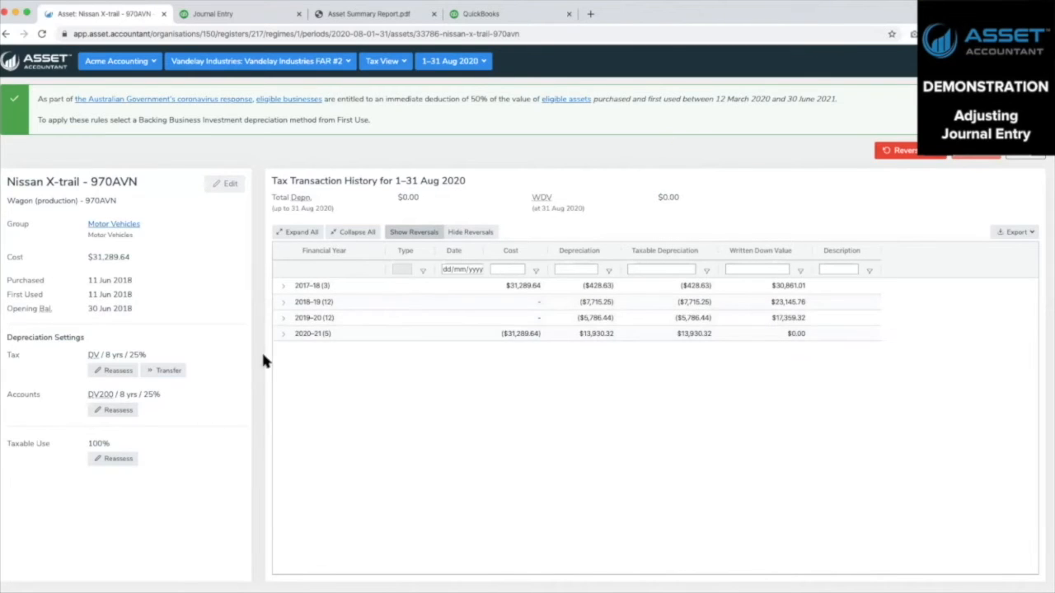
Examine the 2020–21 transactions with reversals shown and hidden, widening the Description column to fit its text
click(282, 335)
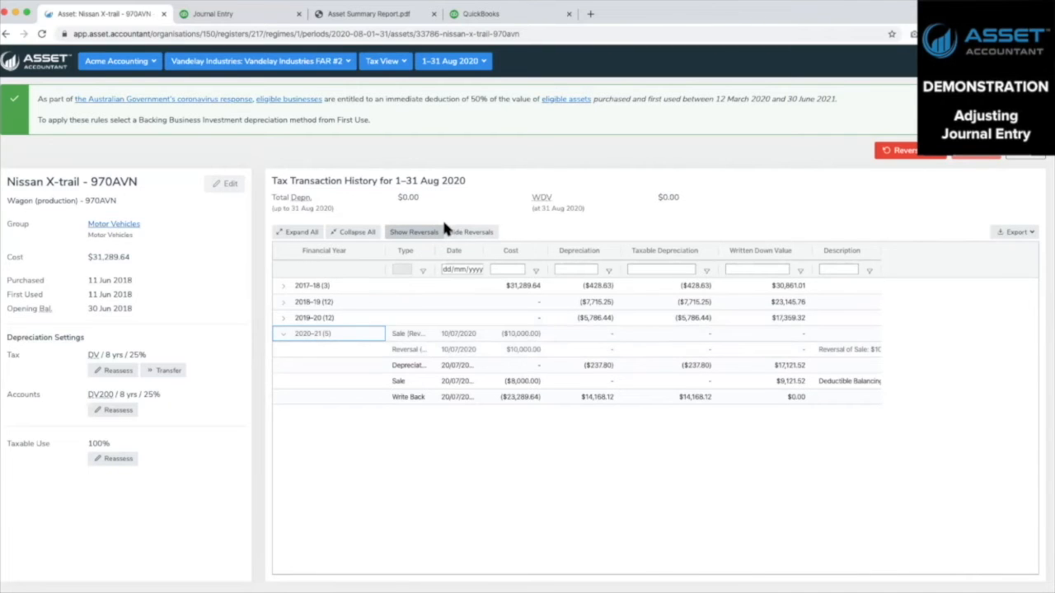
click(471, 232)
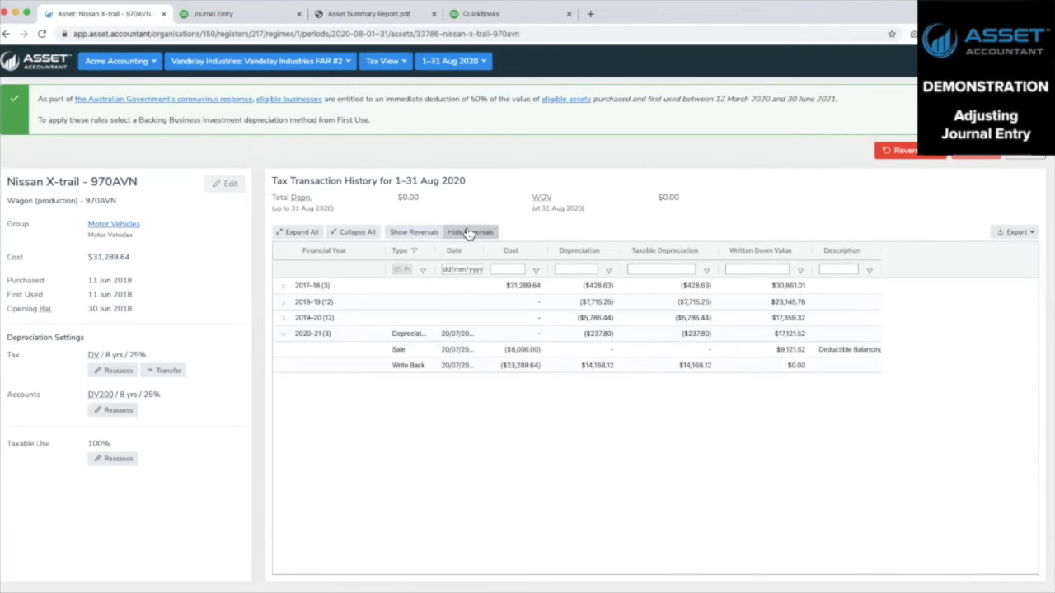
click(415, 233)
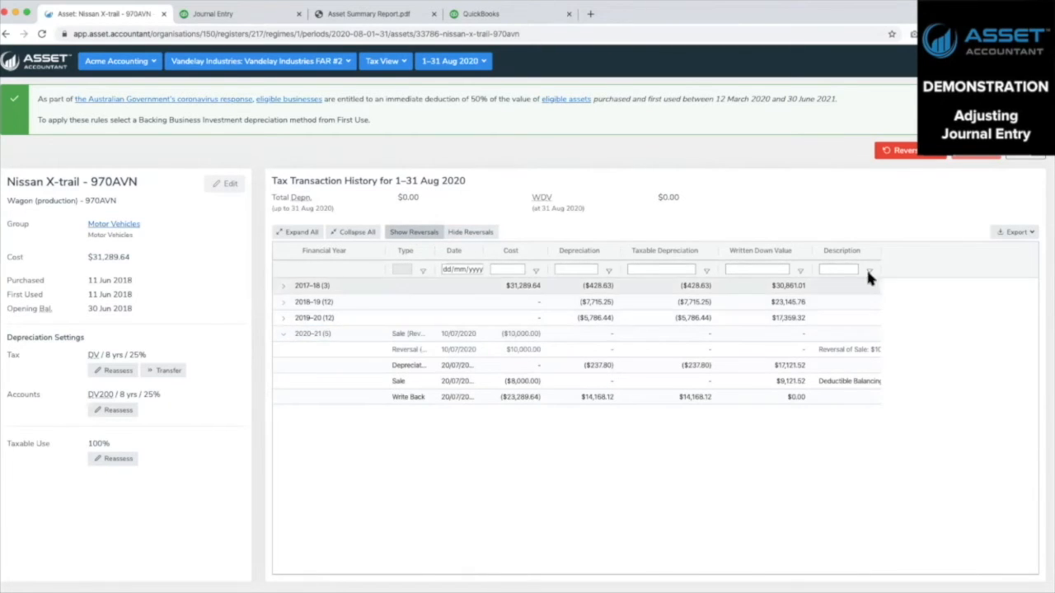
double_click(881, 250)
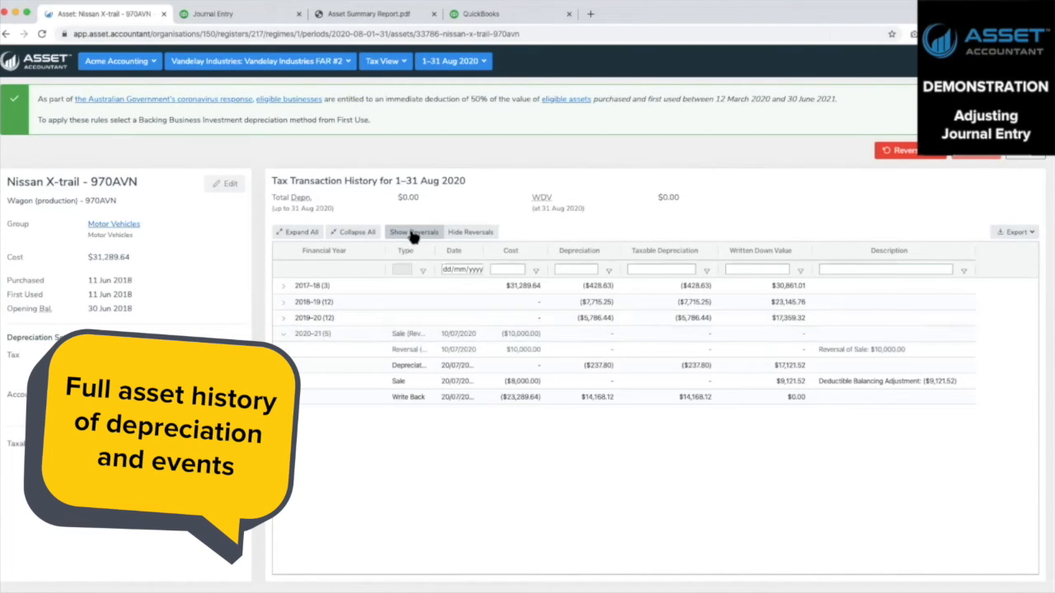
click(469, 234)
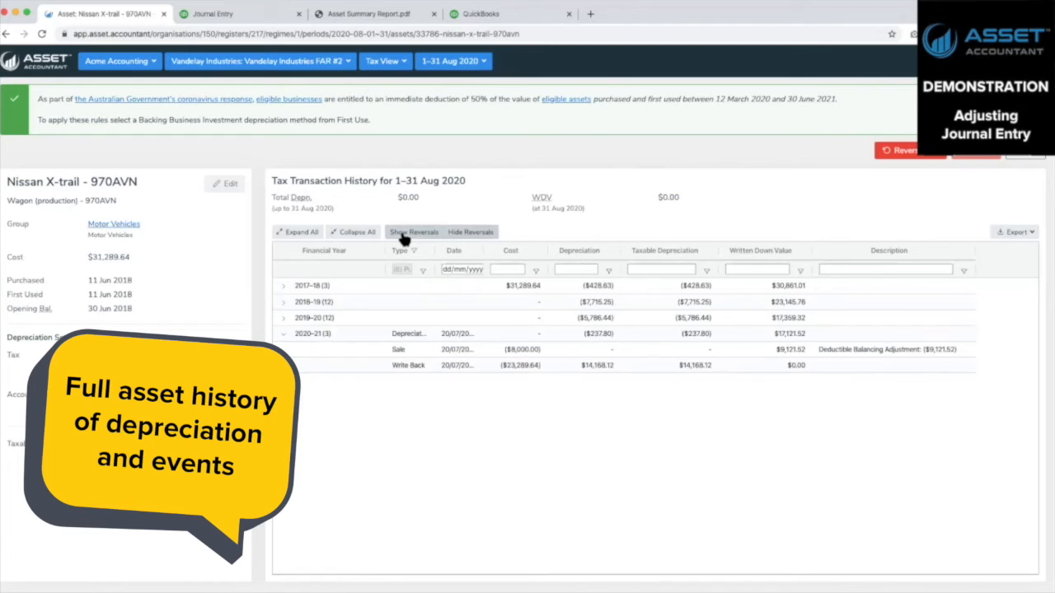
click(404, 234)
click(456, 234)
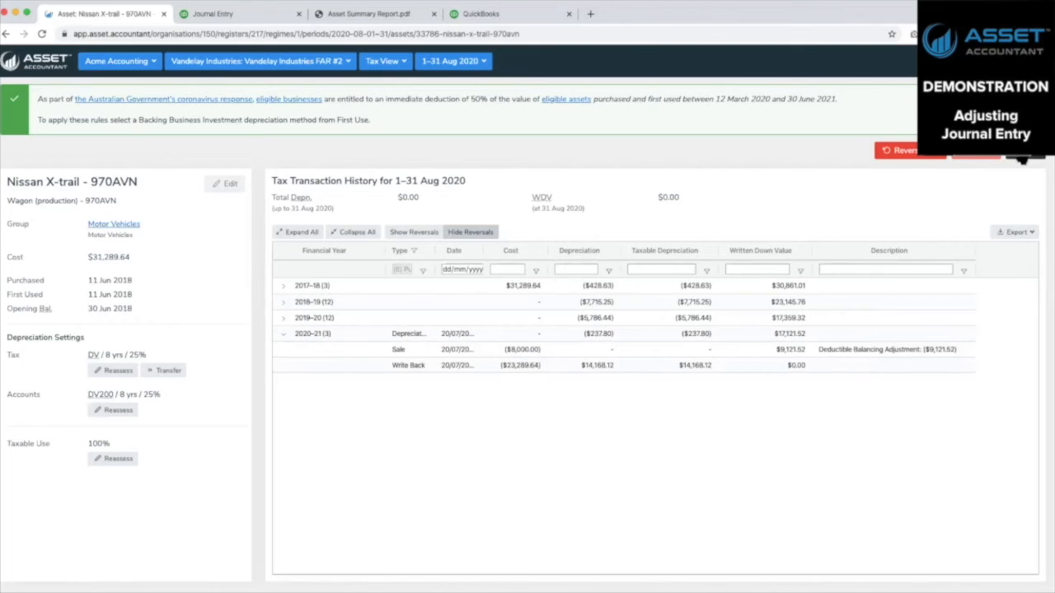
Leave the asset and create a new journal dated 31/07/2020 in the register's journals, keeping the suggested description
click(1021, 159)
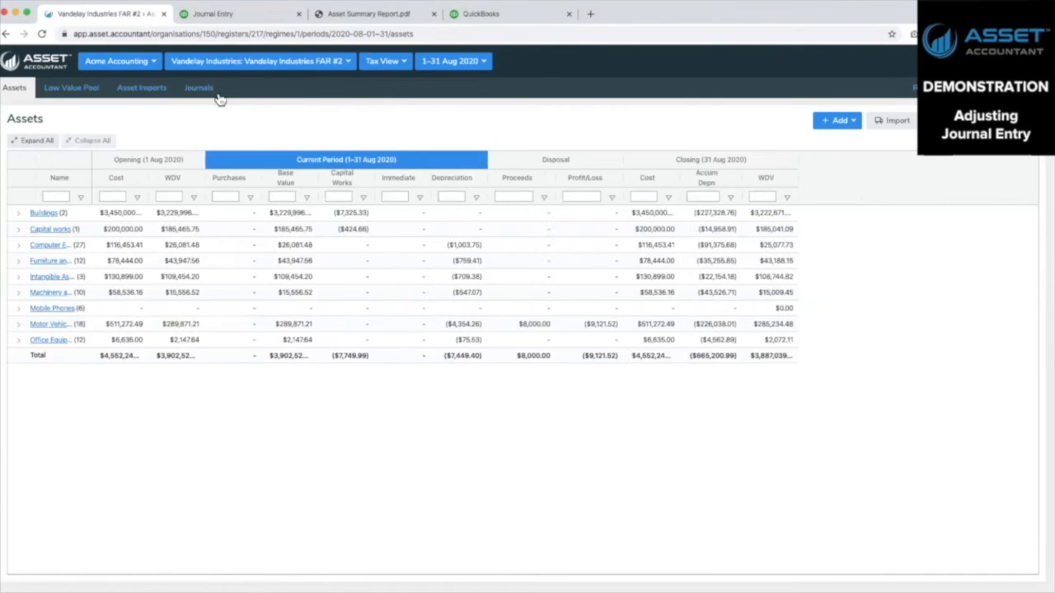
click(191, 89)
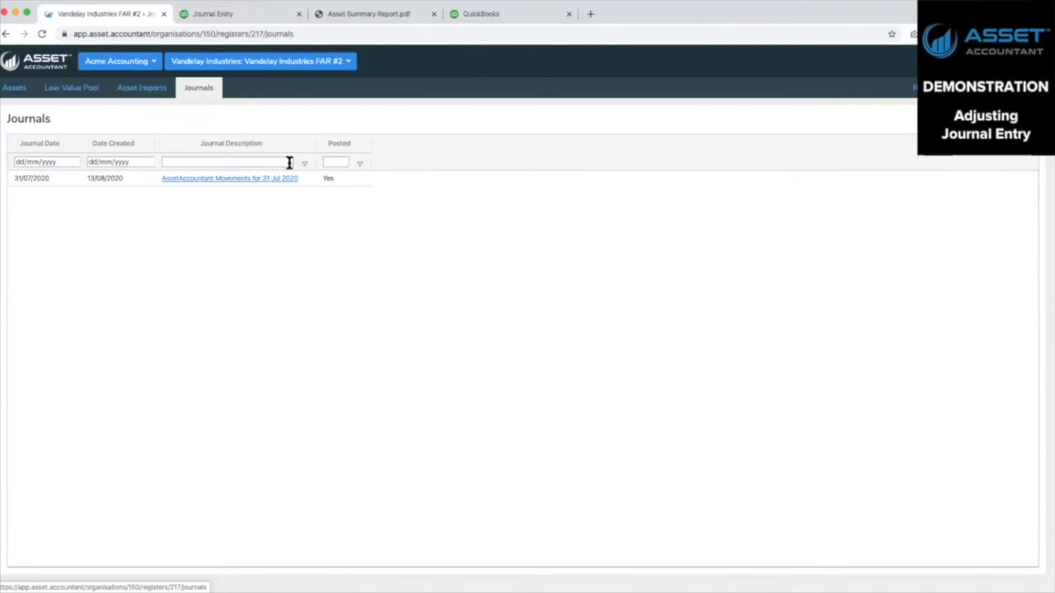
click(999, 120)
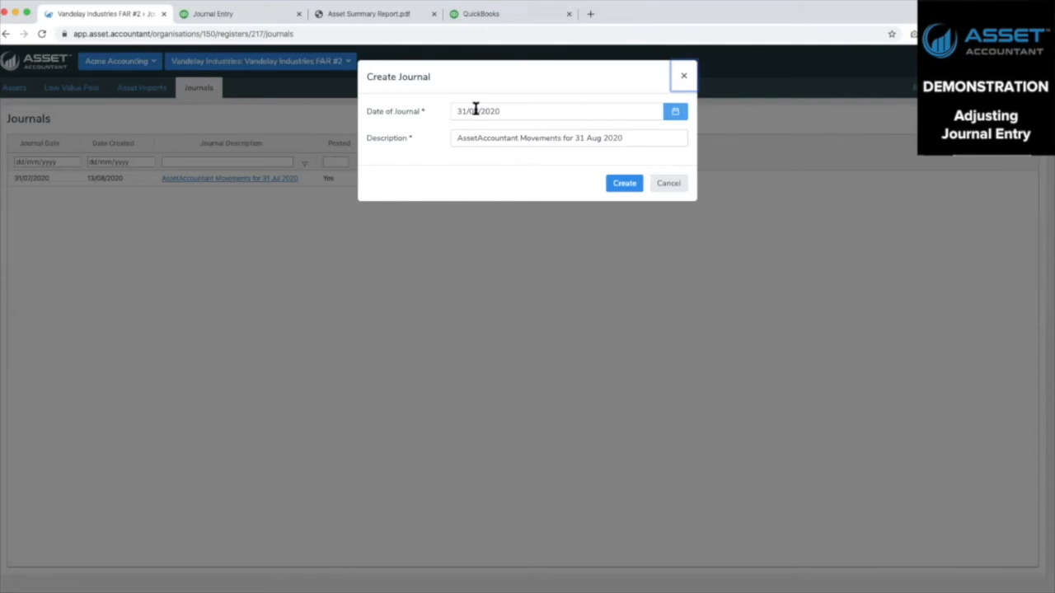
triple_click(504, 108)
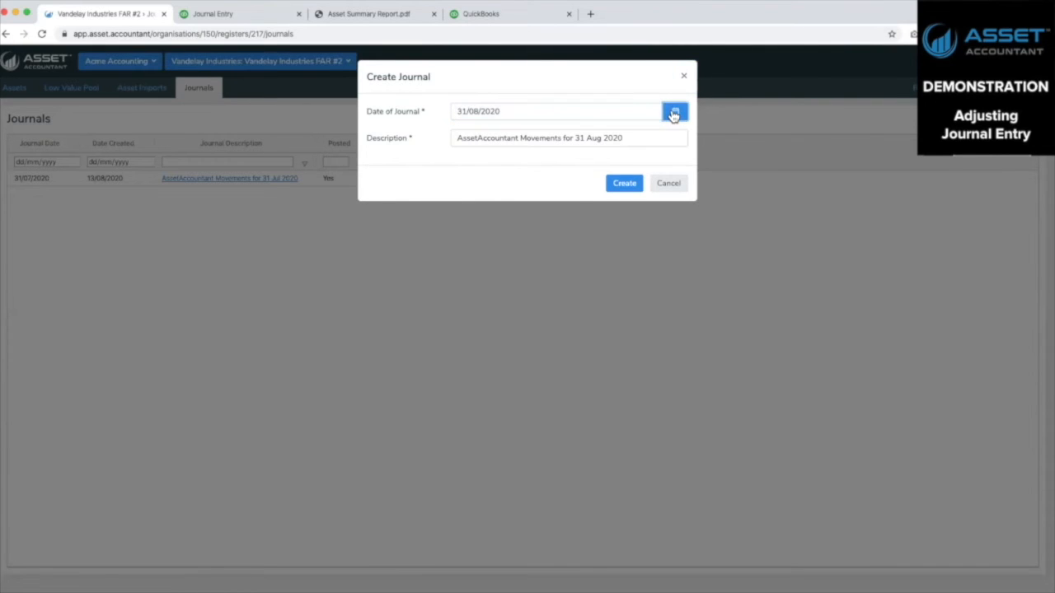
click(672, 110)
click(486, 133)
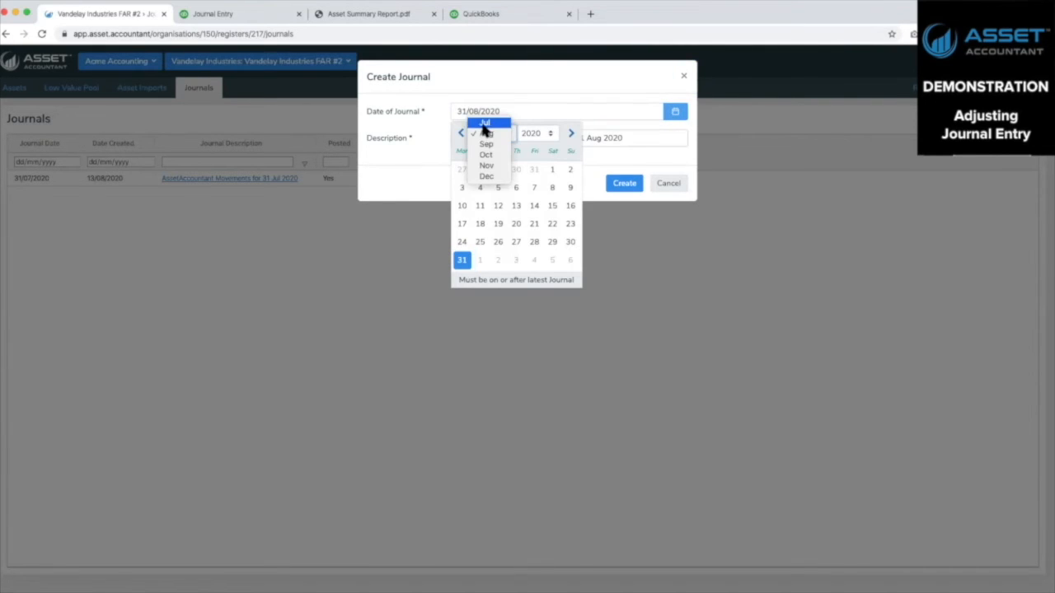
click(481, 121)
click(535, 242)
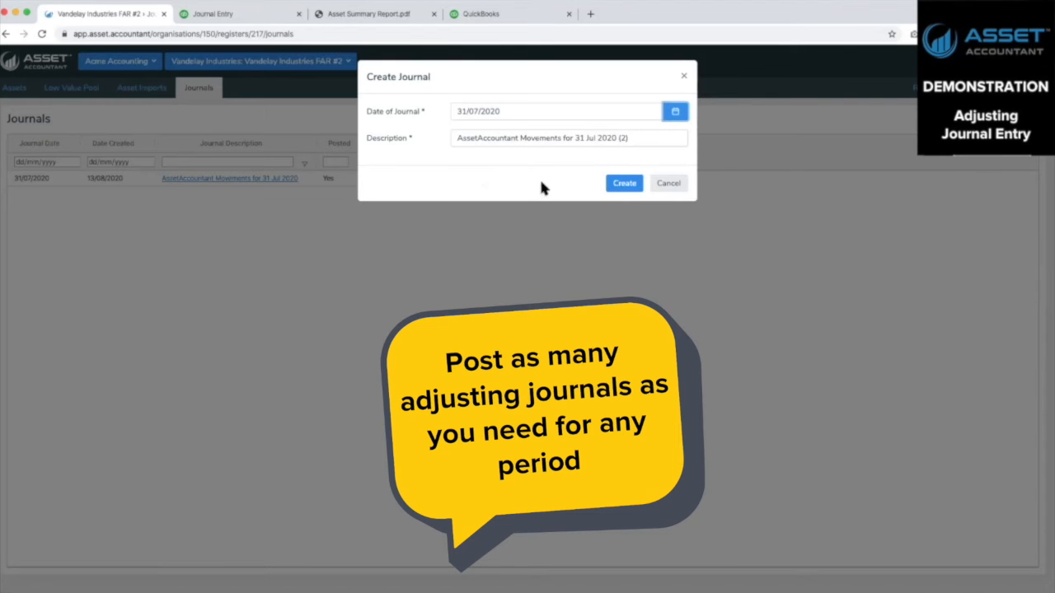
drag(628, 138, 617, 138)
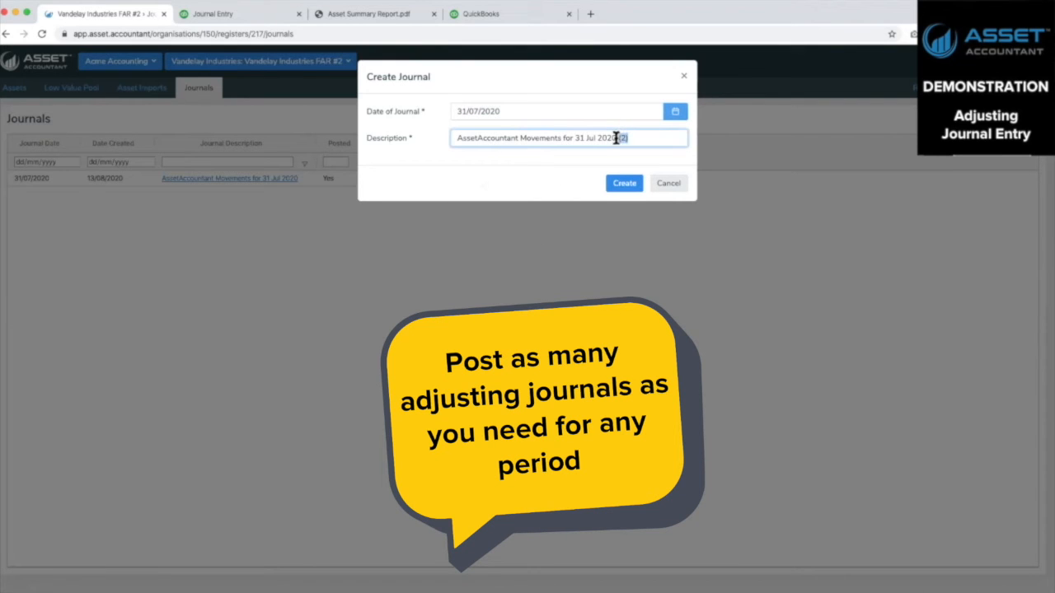
click(619, 184)
click(619, 185)
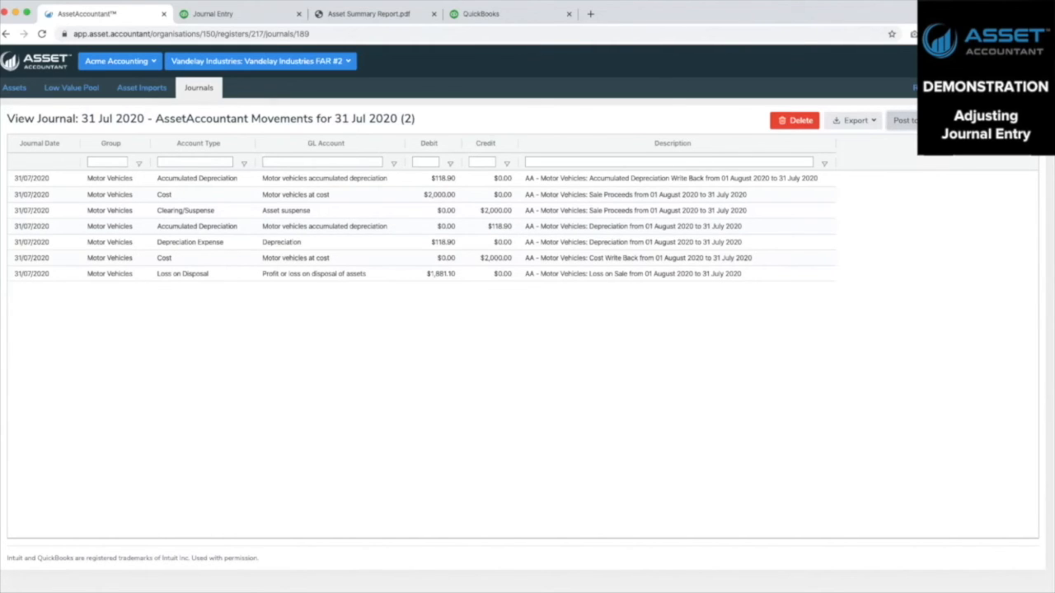
Post the new journal to QuickBooks Online, review the posted entry and its memo there, and close the entry
click(905, 120)
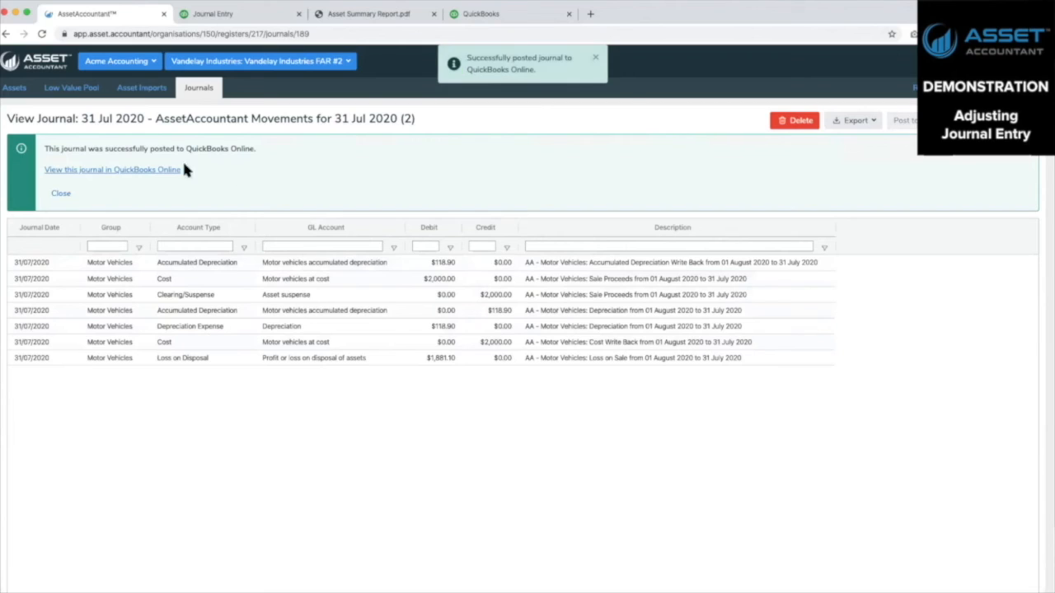
click(114, 171)
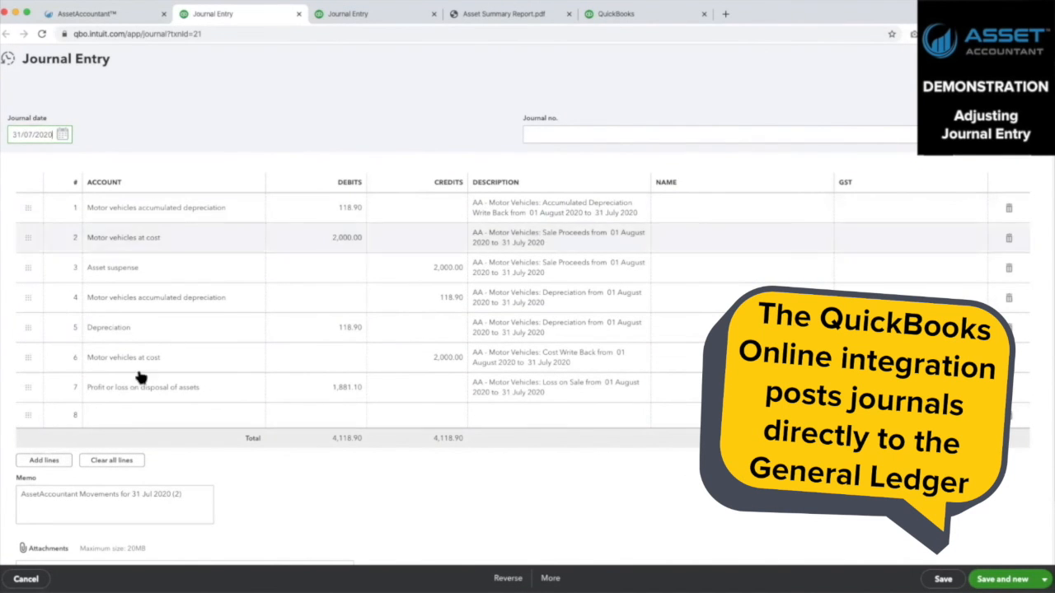
drag(182, 493, 170, 494)
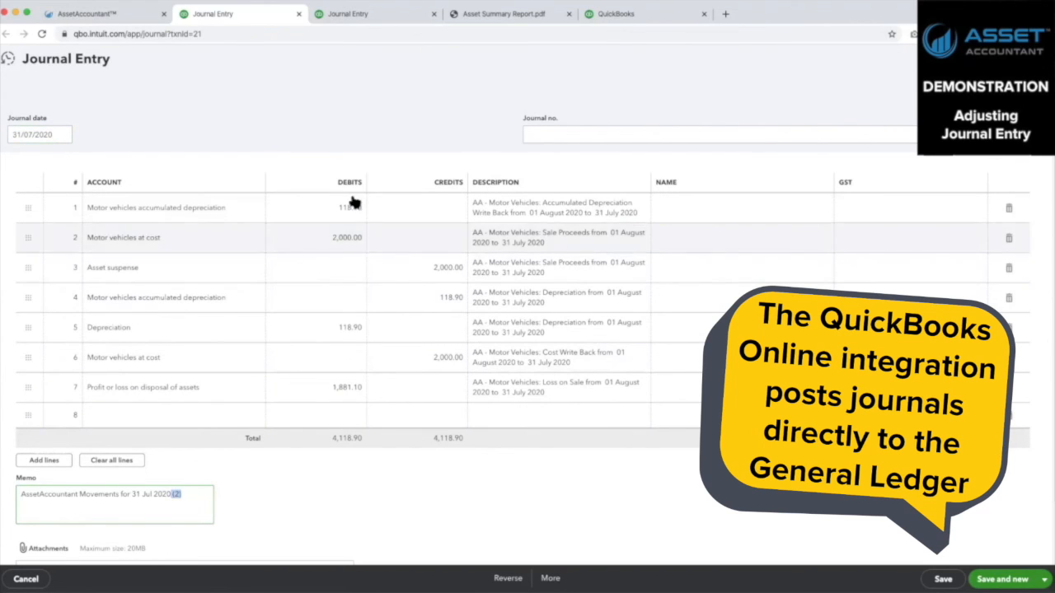
click(1037, 59)
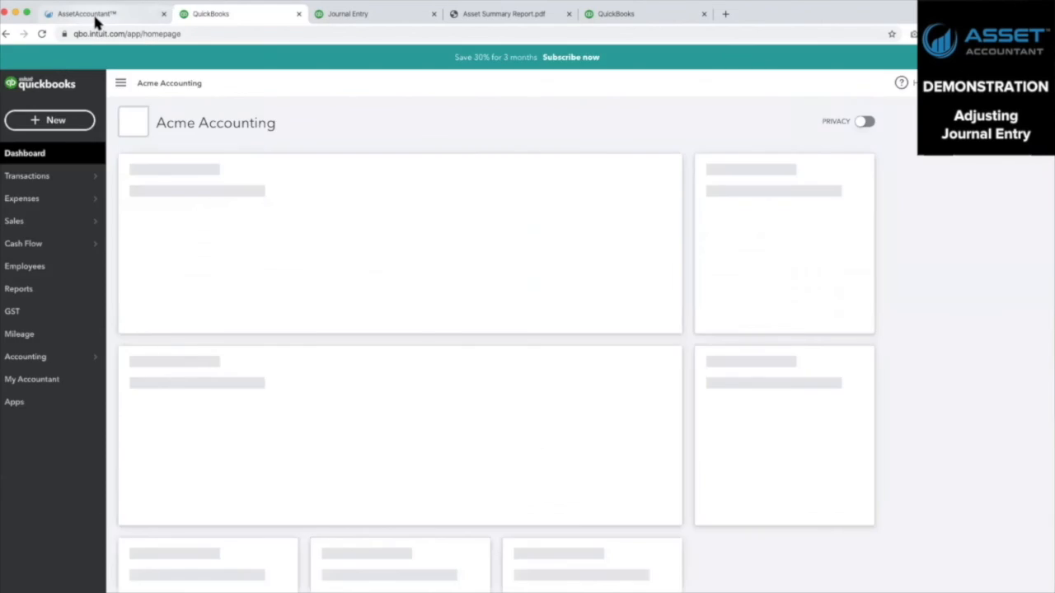
Switch back to AssetAccountant, review the register's list of journals and return to the assets
click(92, 12)
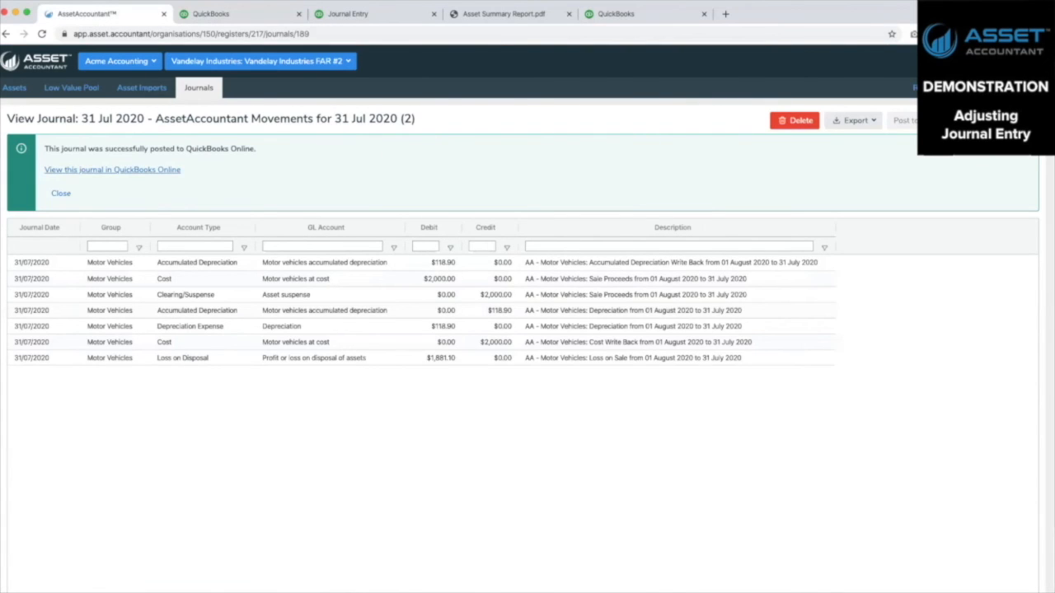
click(196, 89)
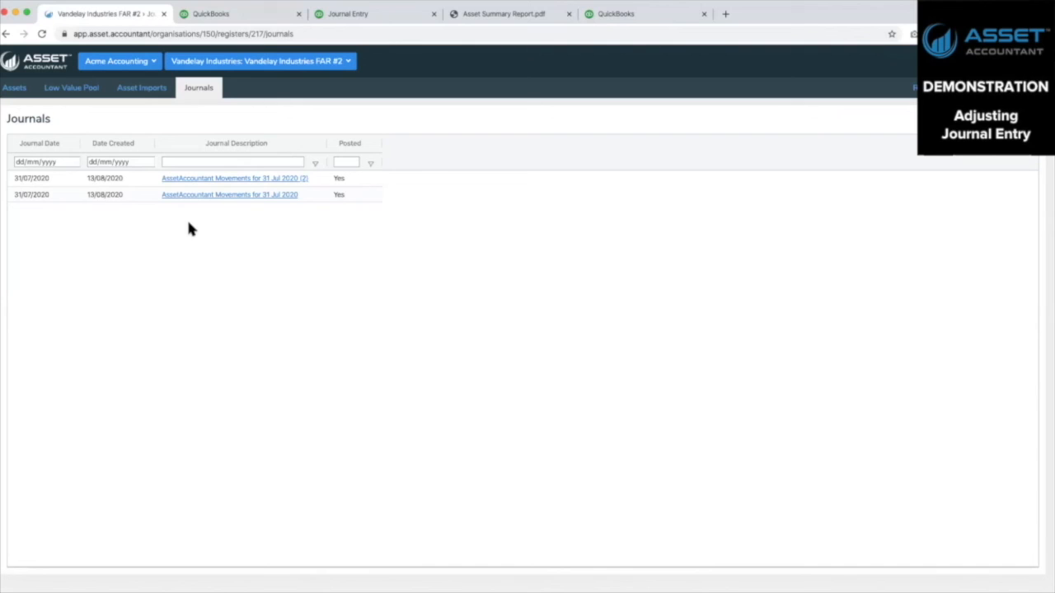
click(11, 89)
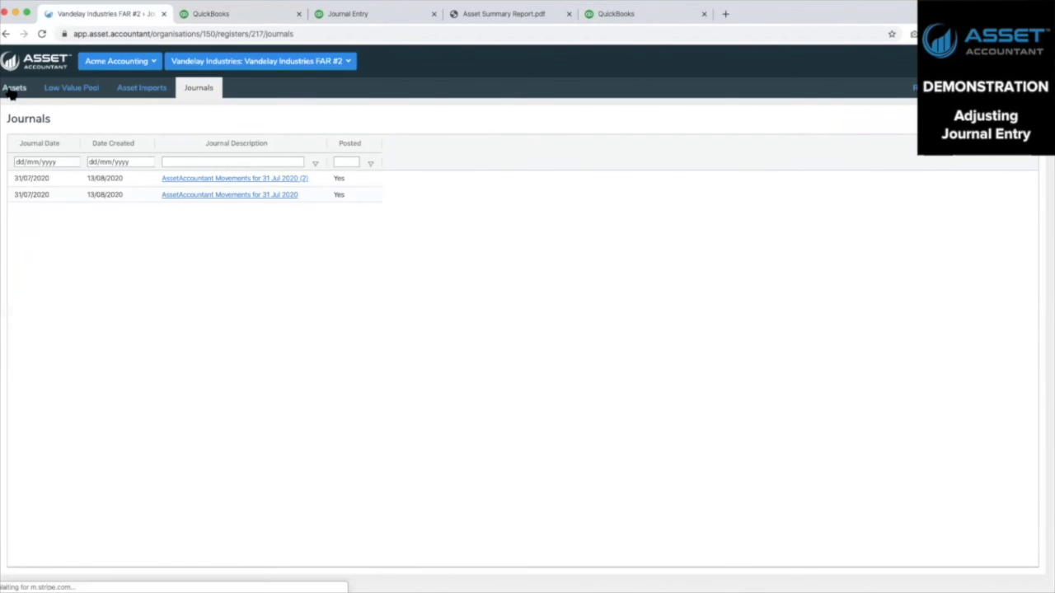